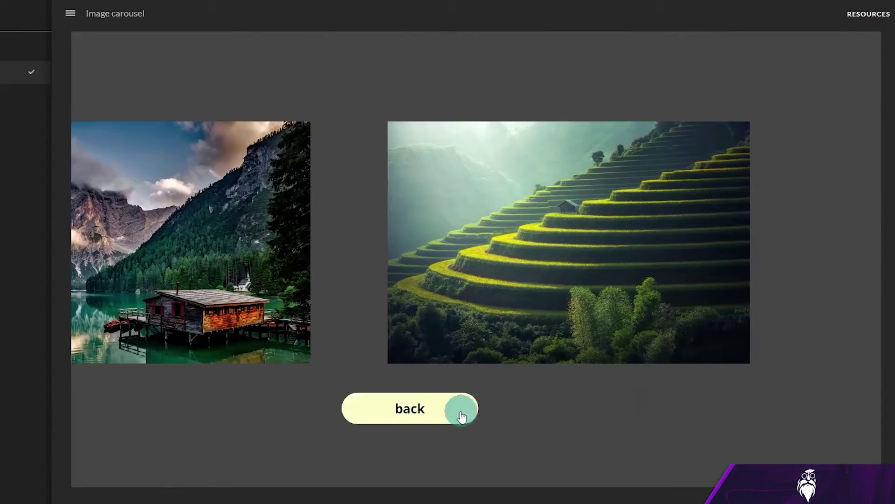
Slide the previewed carousel back three pictures to reveal earlier photos.
left_click(452, 412)
left_click(453, 414)
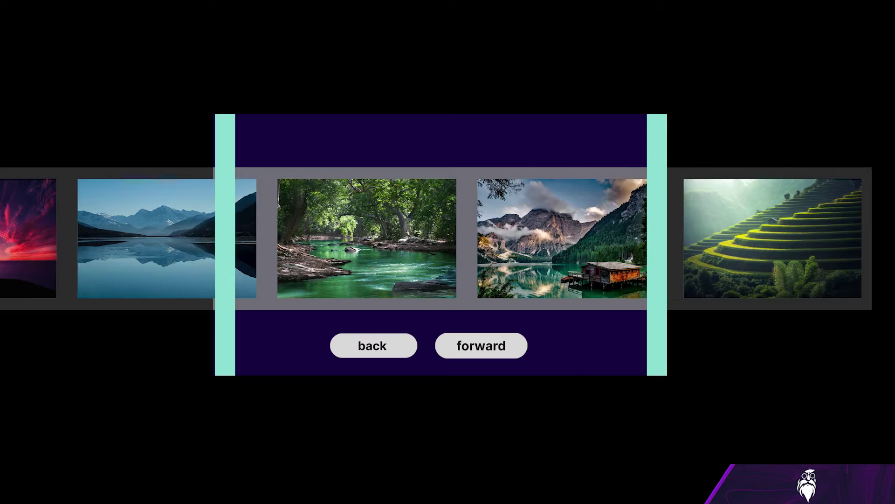
left_click(419, 388)
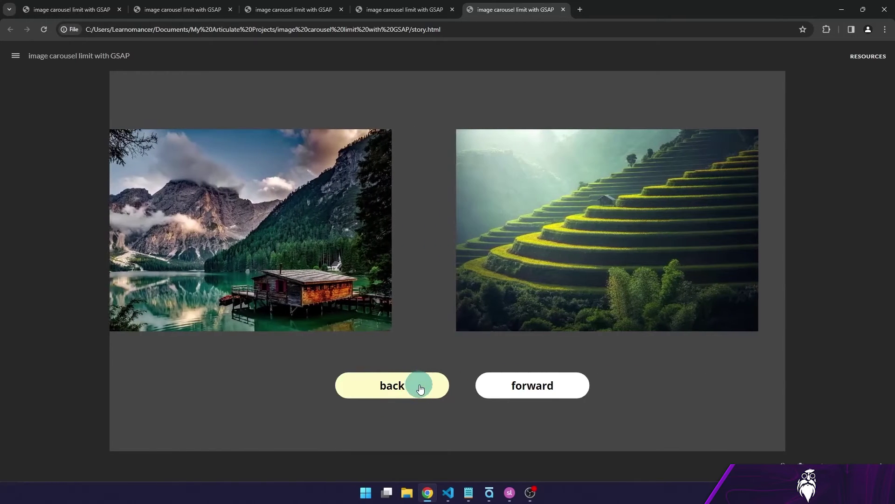
Step the carousel back, forward and back, then jump to the fifth, second and fourth pictures.
left_click(416, 391)
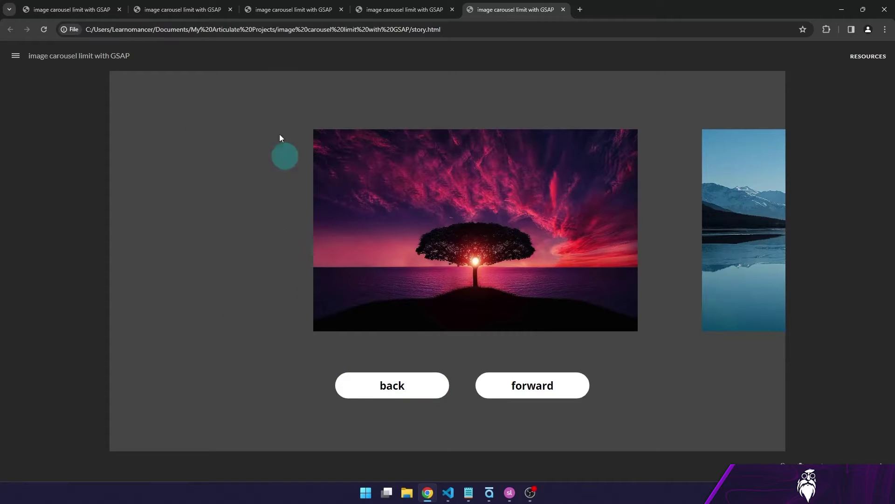
left_click(490, 385)
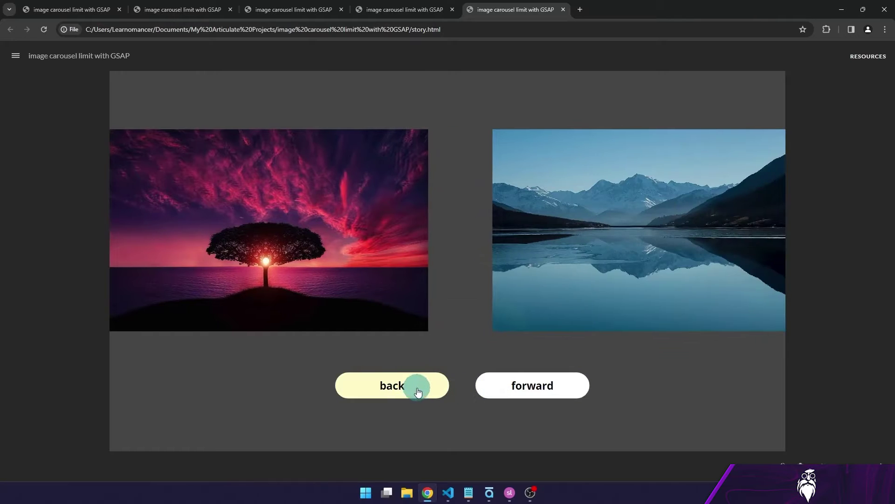
left_click(416, 387)
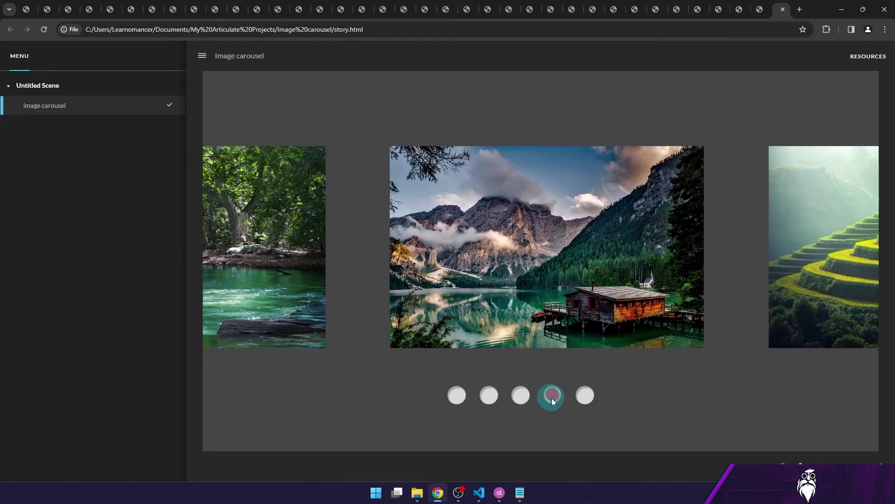
left_click(586, 396)
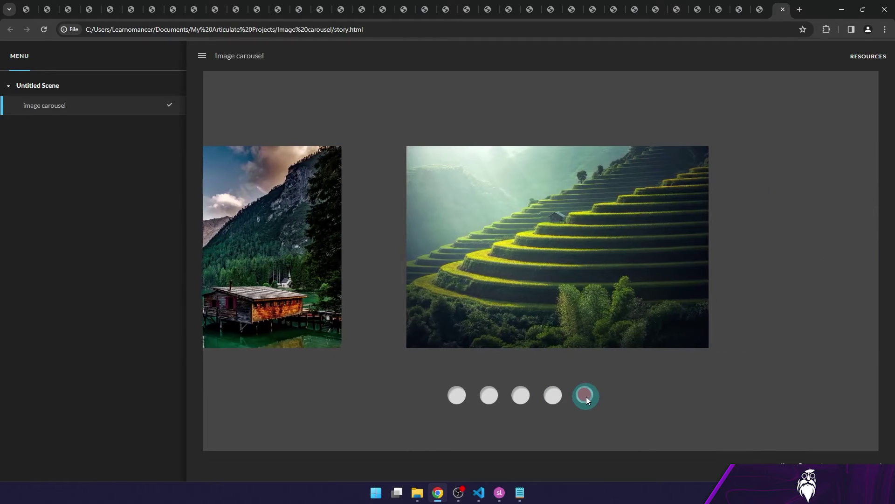
left_click(490, 397)
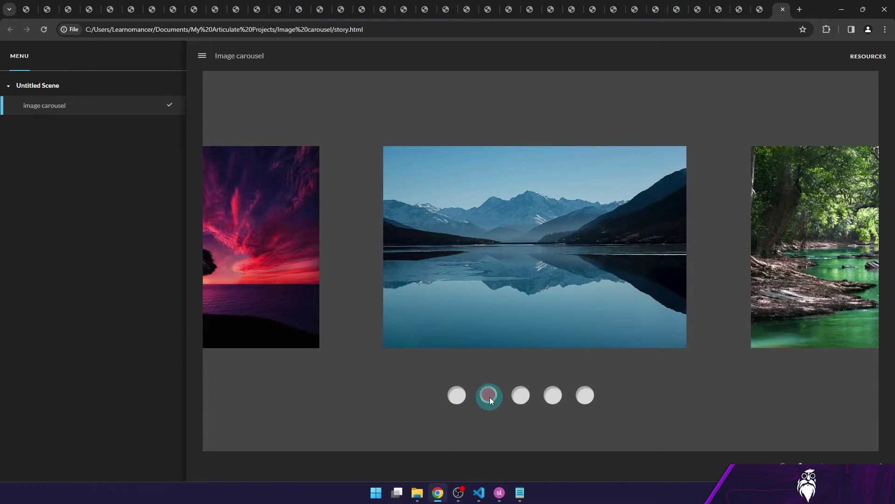
left_click(551, 399)
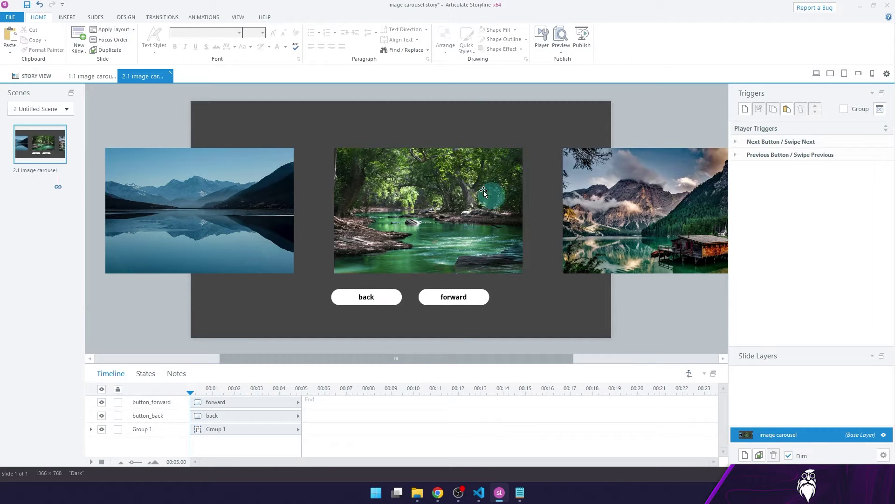
Add a straight Lines motion path to Group 1.
left_click(457, 149)
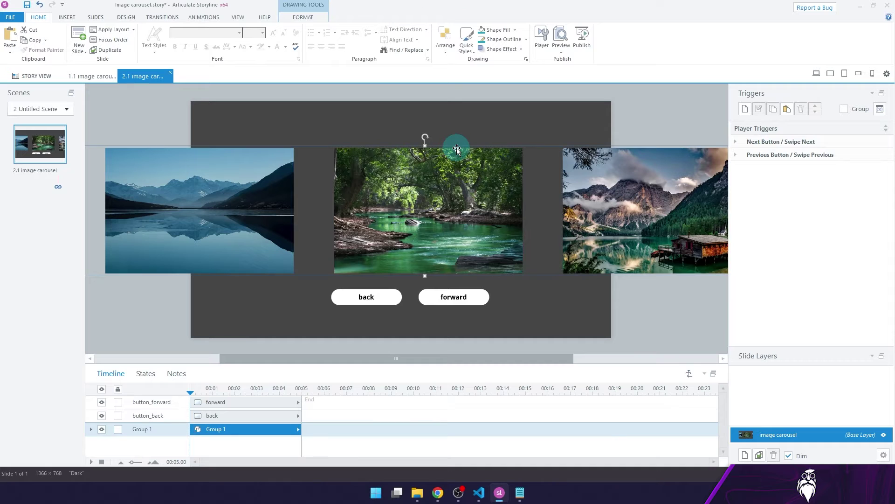
left_click(204, 18)
left_click(476, 52)
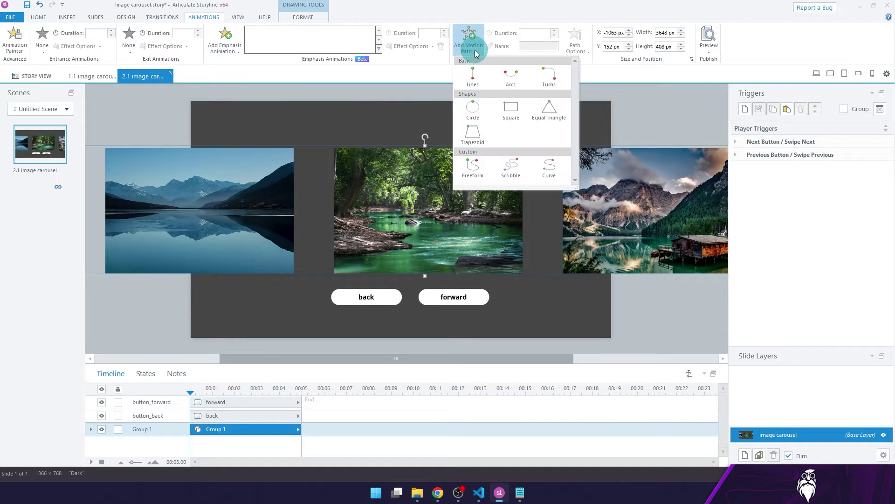
left_click(474, 78)
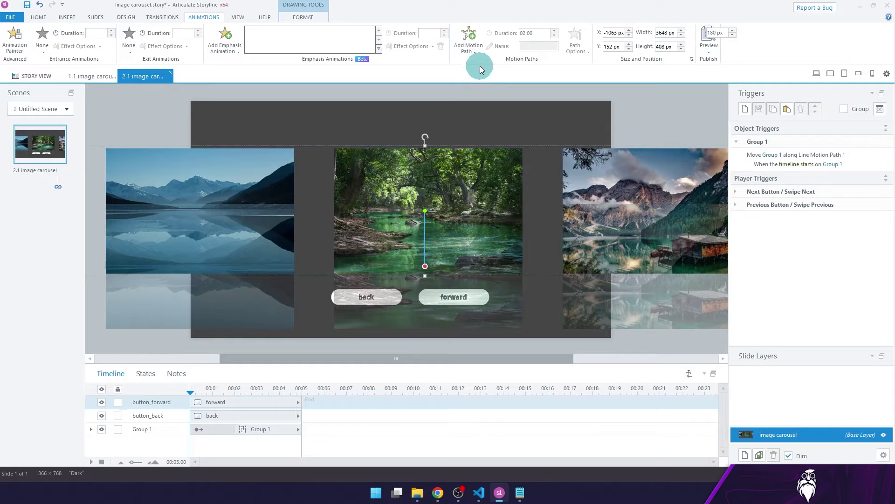
Point the motion path Right and shorten its duration to 00.25 seconds.
left_click(476, 49)
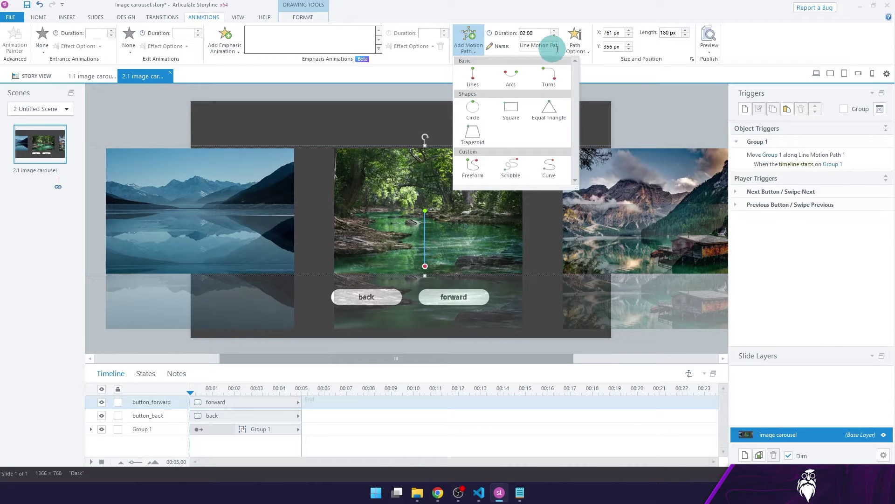
left_click(581, 51)
left_click(629, 120)
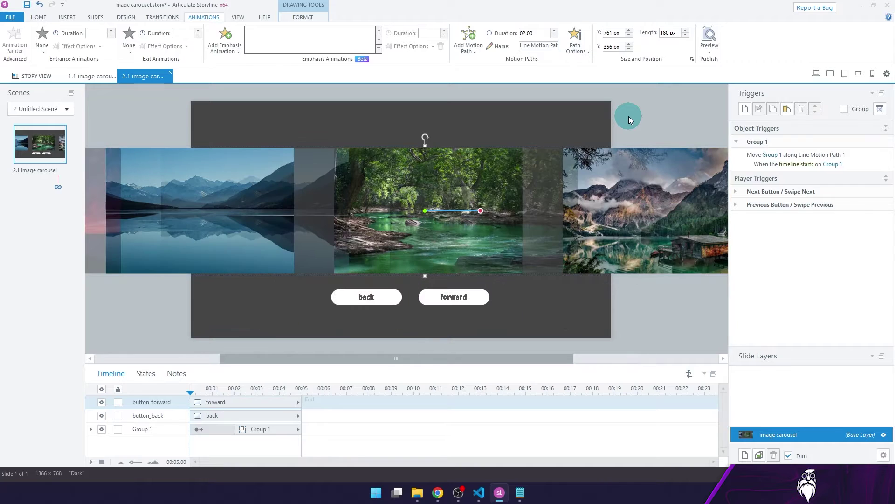
left_click(554, 36)
left_click(554, 36)
left_click(555, 36)
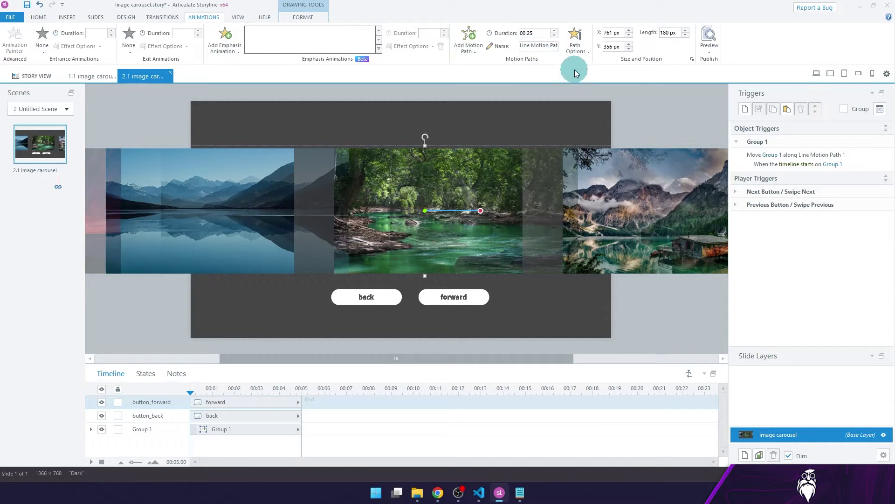
Set Group 1's motion path to Relative Start Point after reviewing the Speed and Easing options.
left_click(574, 46)
mouse_move(626, 248)
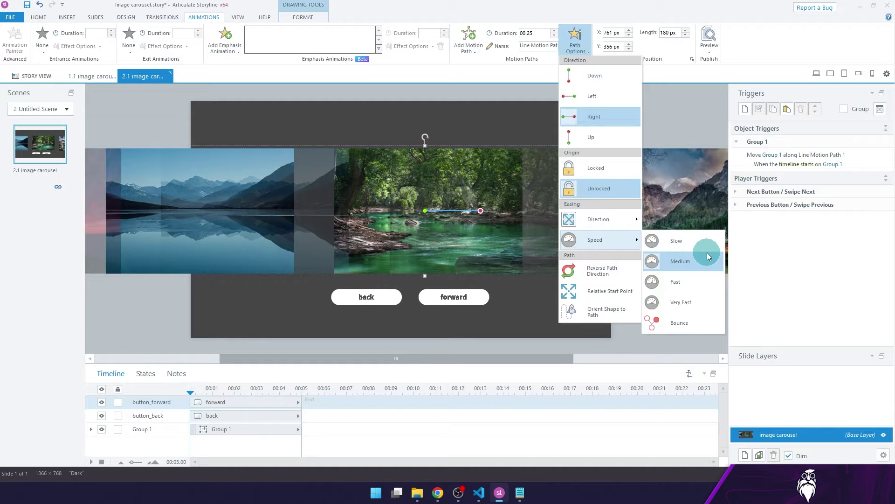
mouse_move(614, 217)
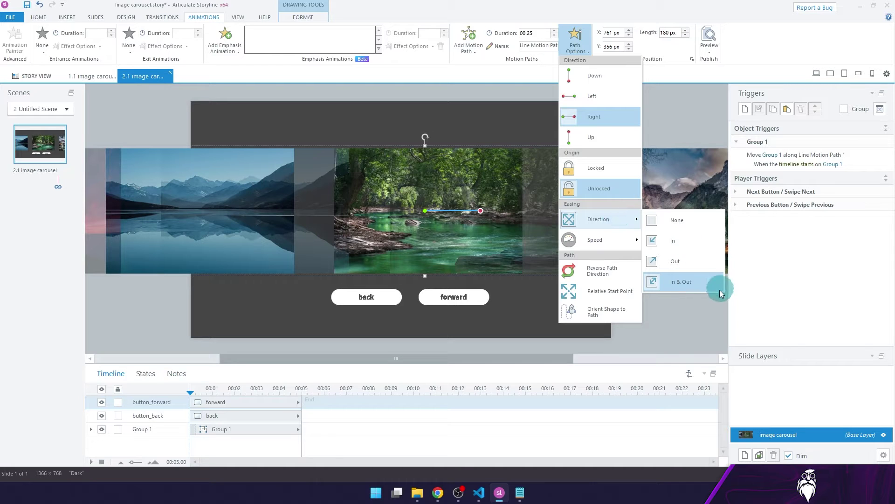
left_click(634, 296)
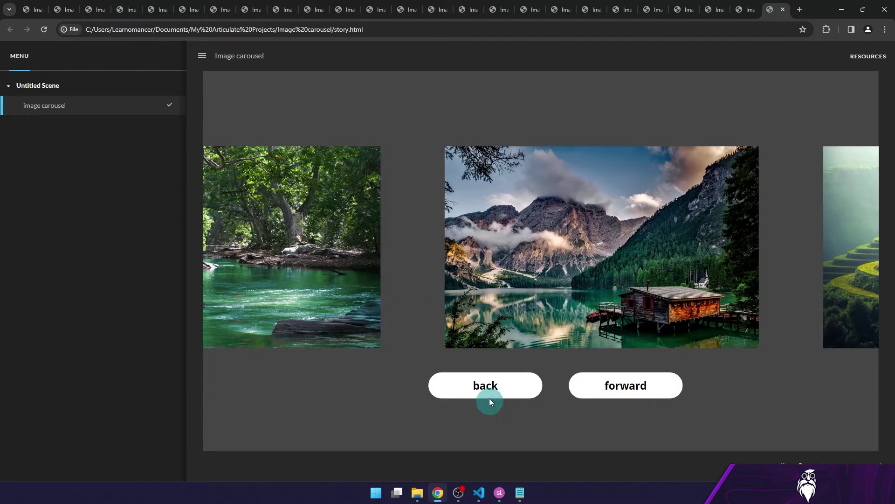
Slide the published carousel back two pictures, then deselect the group on the slide.
left_click(487, 396)
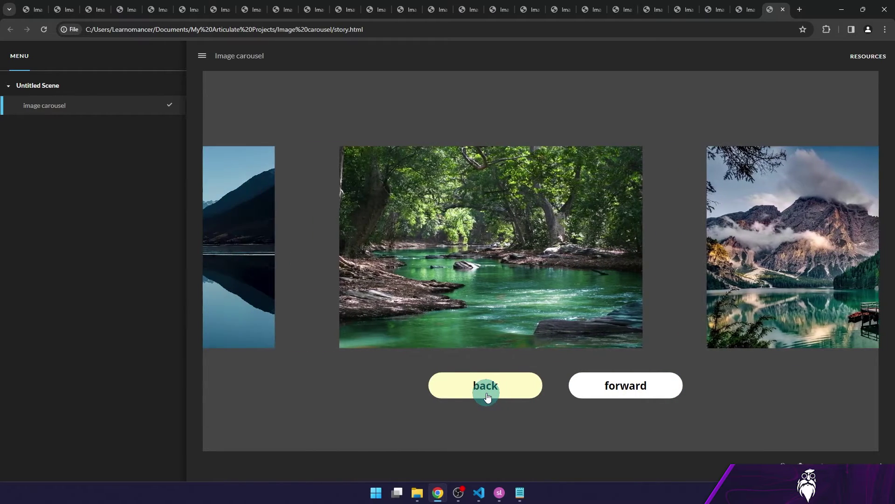
left_click(487, 396)
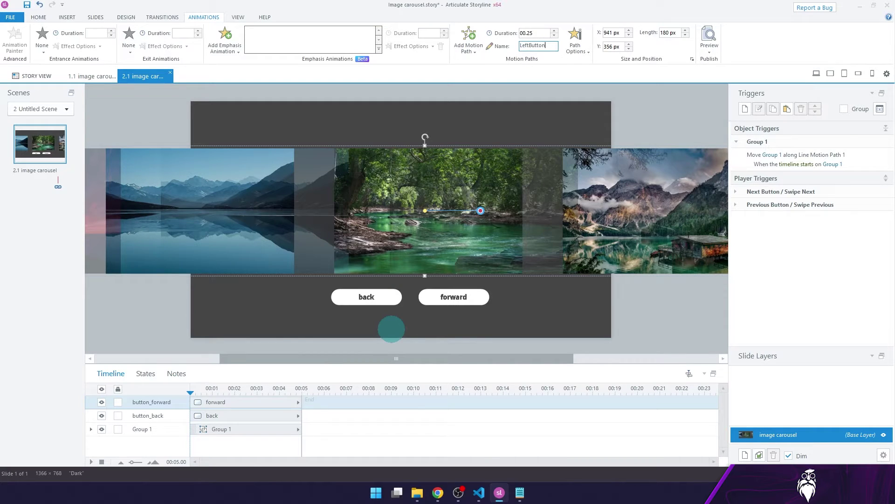
left_click(514, 116)
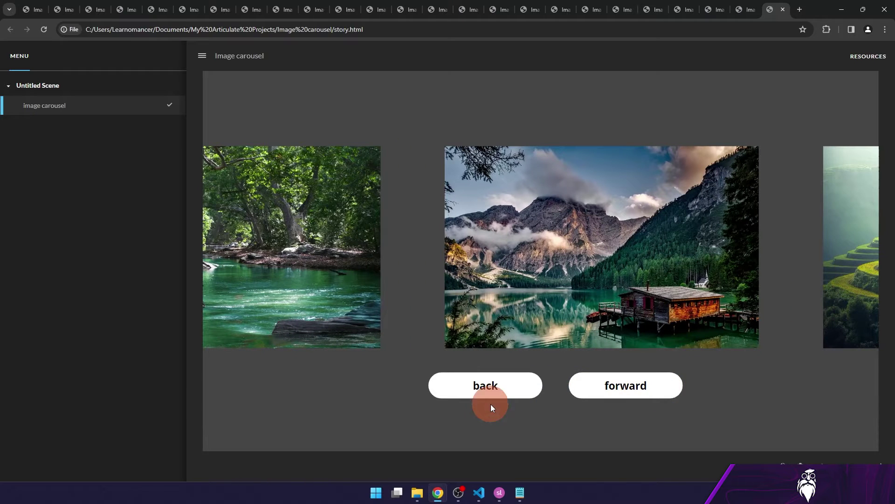
Slide the carousel back three pictures to the sunset tree, forward one, then return to Storyline.
left_click(487, 393)
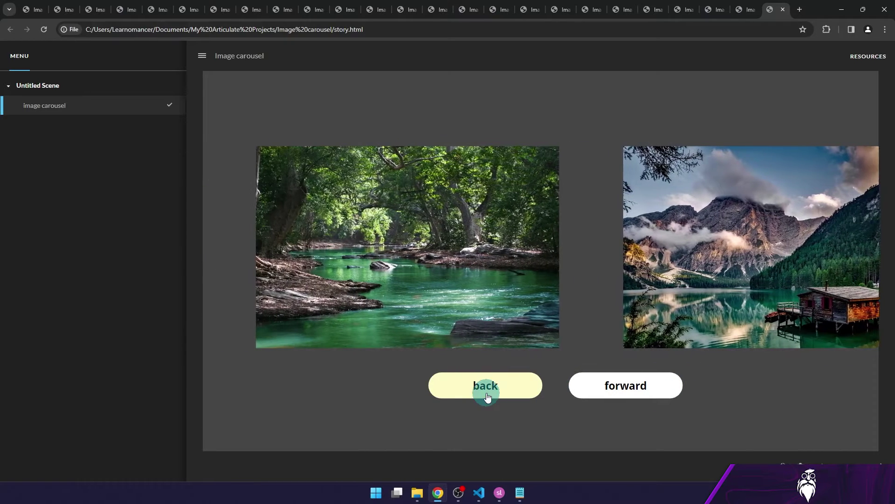
left_click(487, 392)
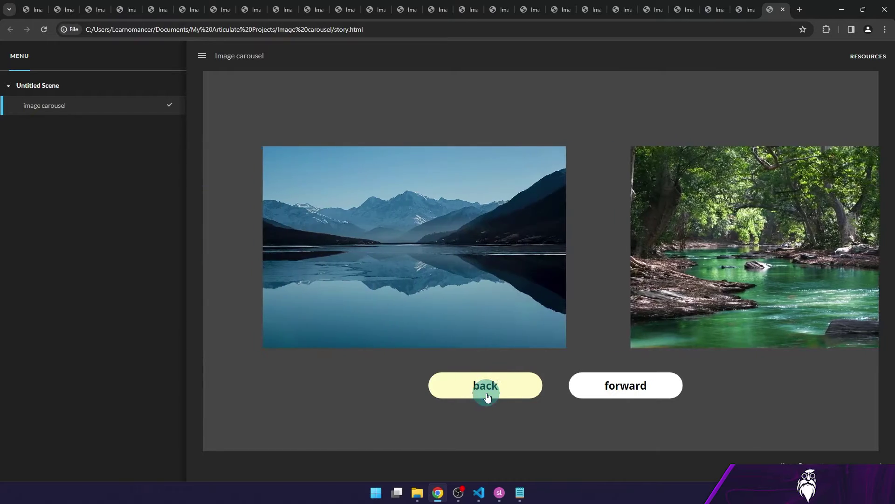
left_click(487, 393)
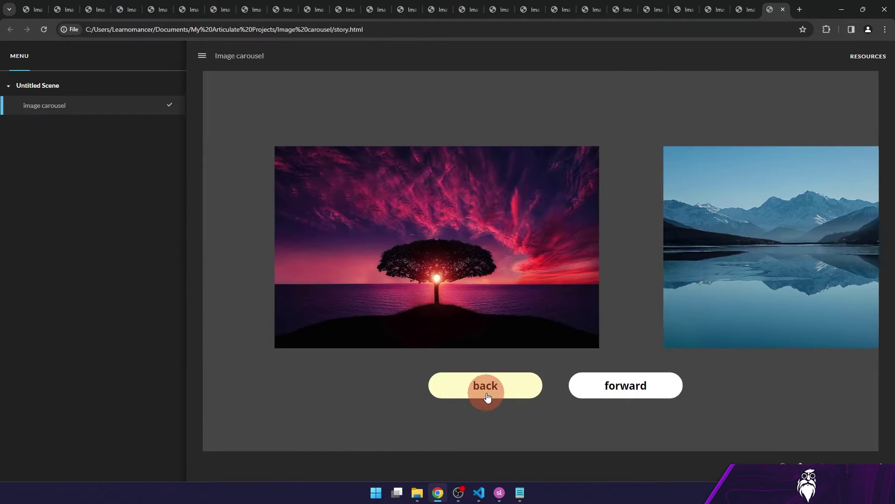
left_click(662, 398)
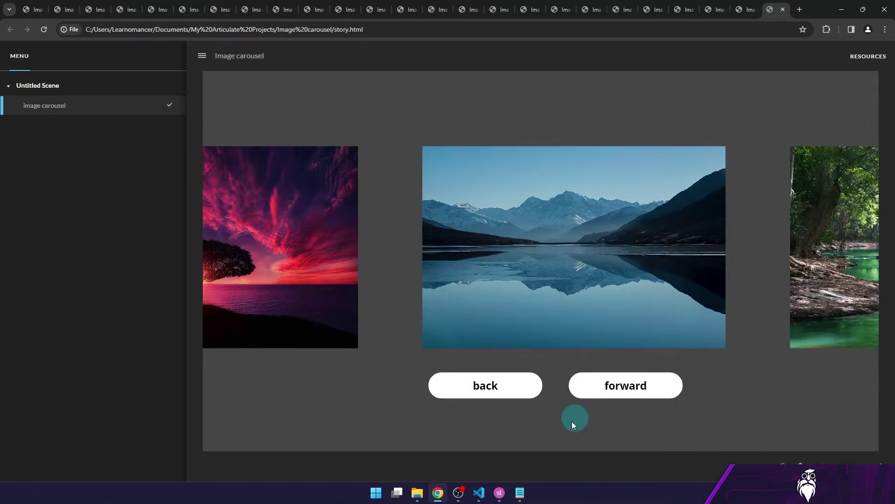
left_click(499, 493)
Make the LeftButton motion trigger fire when the user clicks button_back, then test the preview.
left_click(543, 410)
left_click(872, 163)
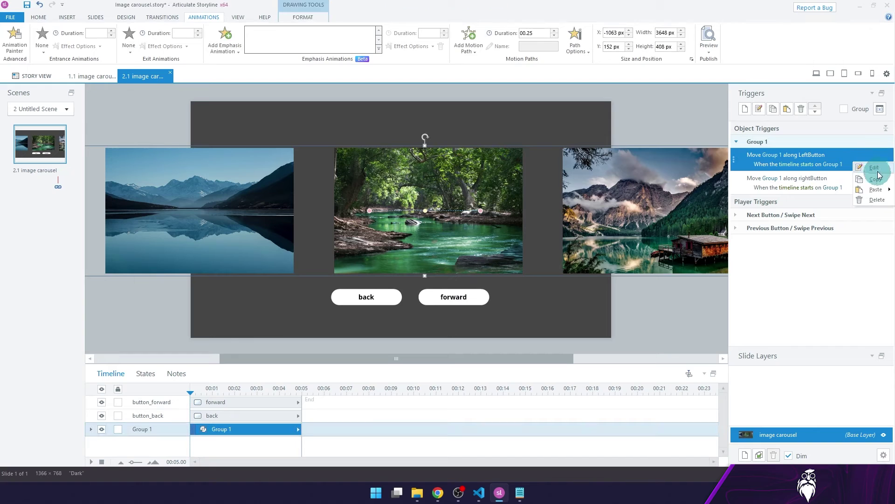
double_click(876, 167)
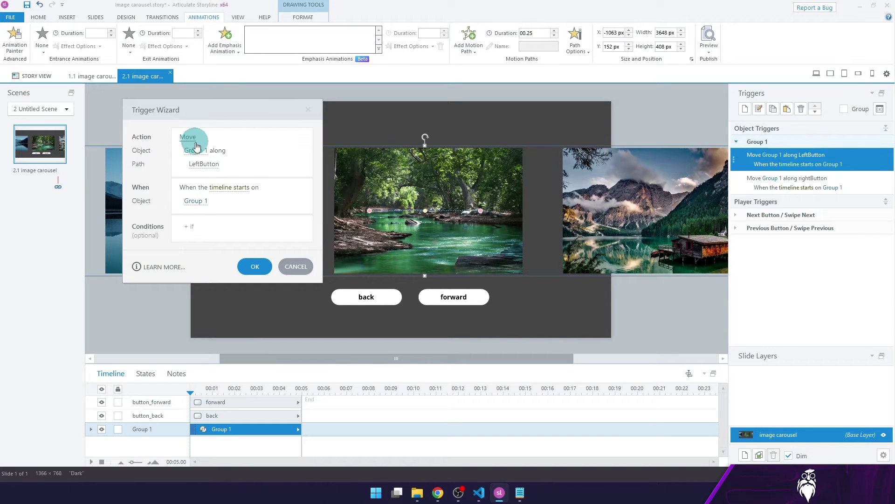
left_click(228, 188)
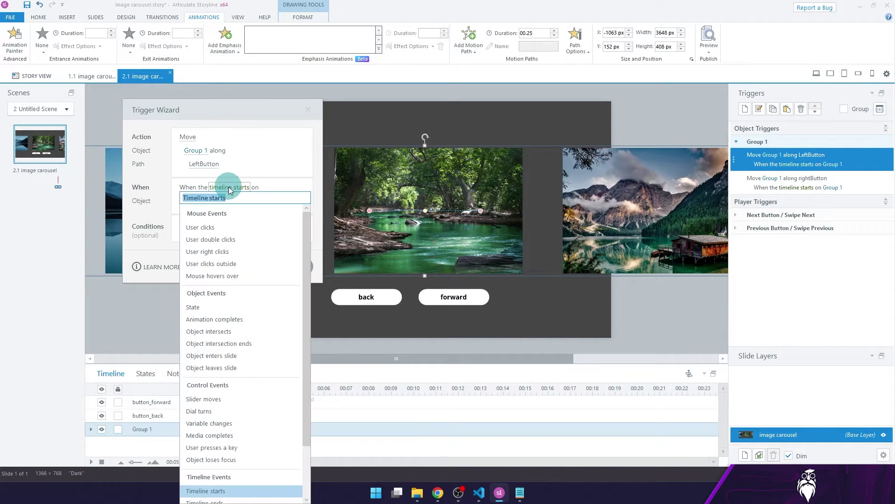
left_click(226, 227)
left_click(196, 201)
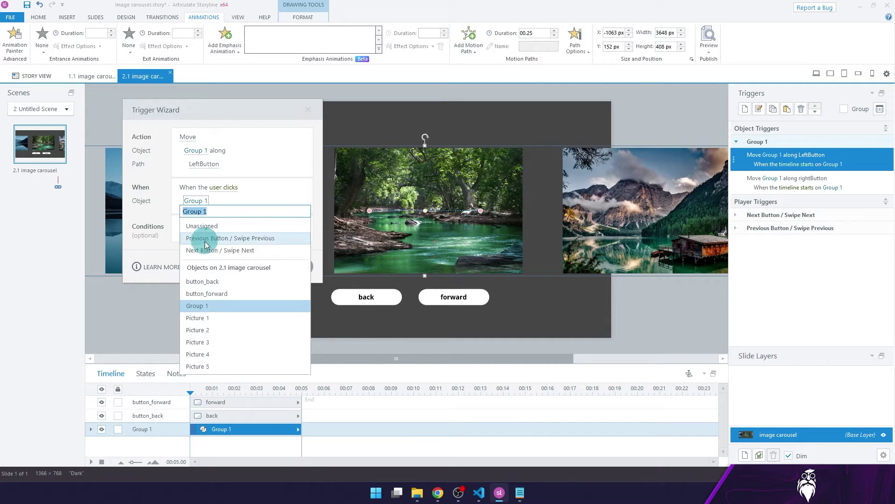
left_click(248, 281)
left_click(256, 266)
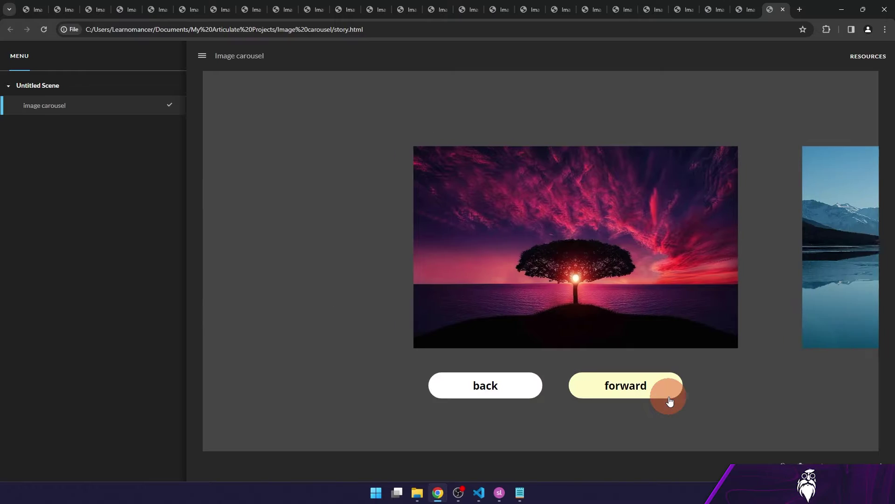
left_click(670, 400)
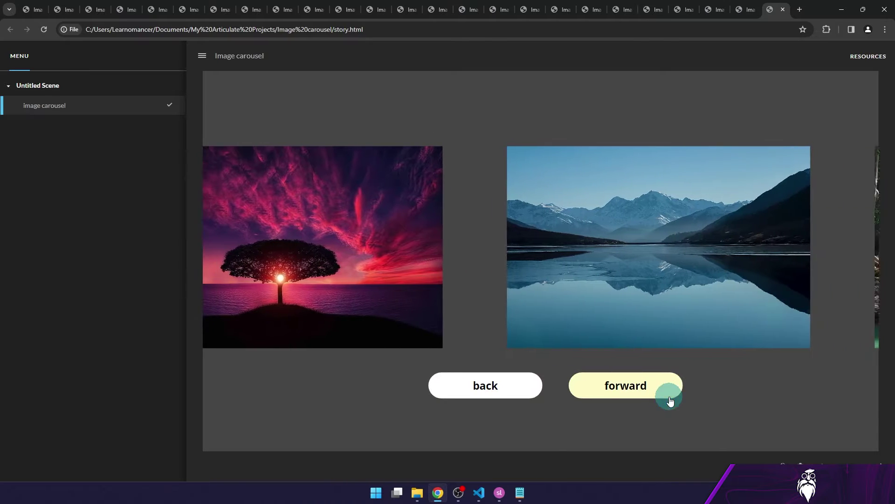
left_click(498, 497)
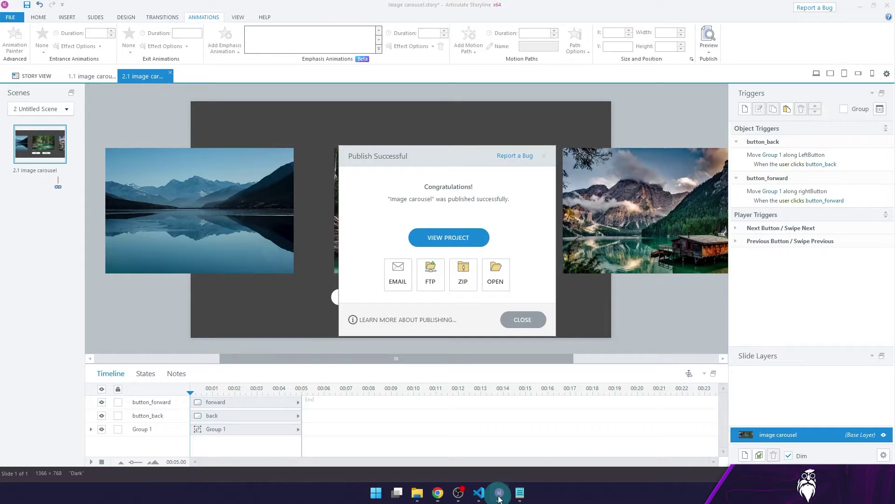
Add a second straight line motion path to Group 1 pointing Left.
left_click(523, 319)
left_click(475, 143)
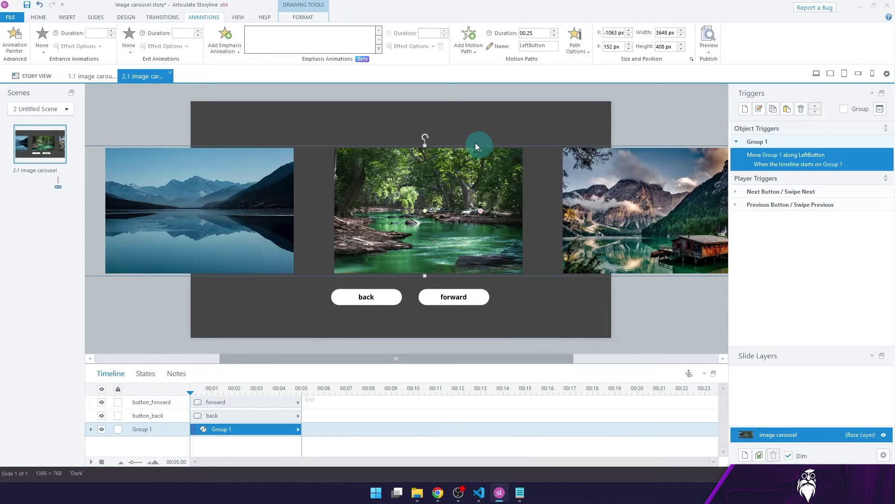
left_click(468, 51)
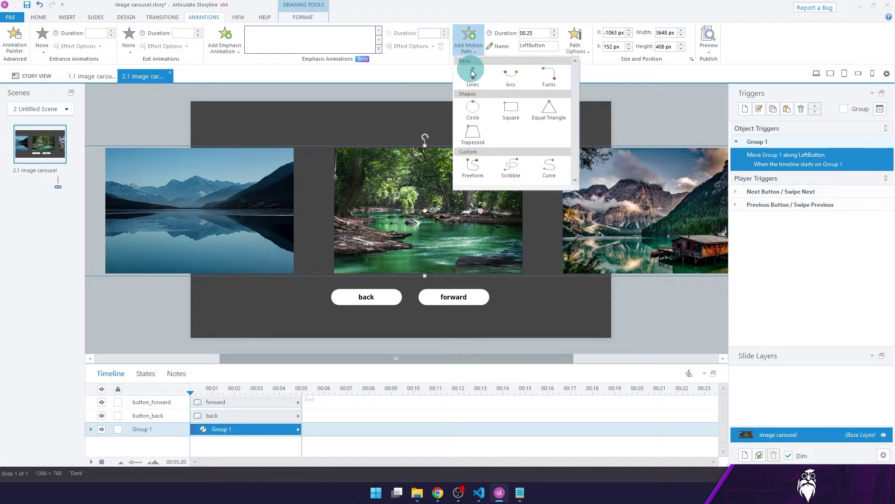
left_click(471, 71)
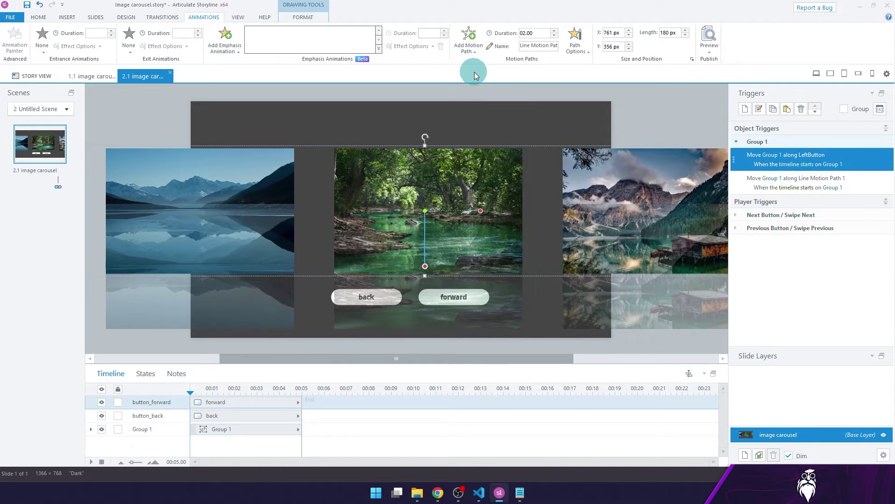
left_click(574, 47)
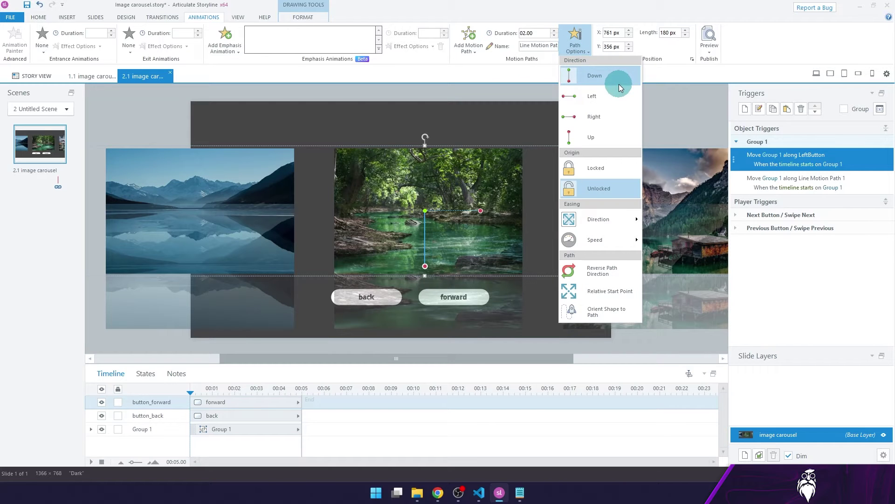
left_click(621, 99)
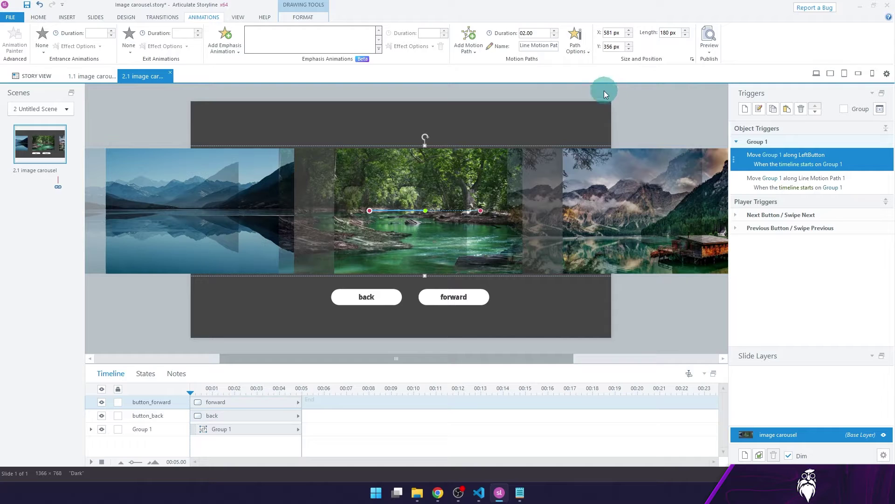
Name the new path rightButton with an Unlocked origin and Relative Start Point.
type("rightButton")
left_click(556, 36)
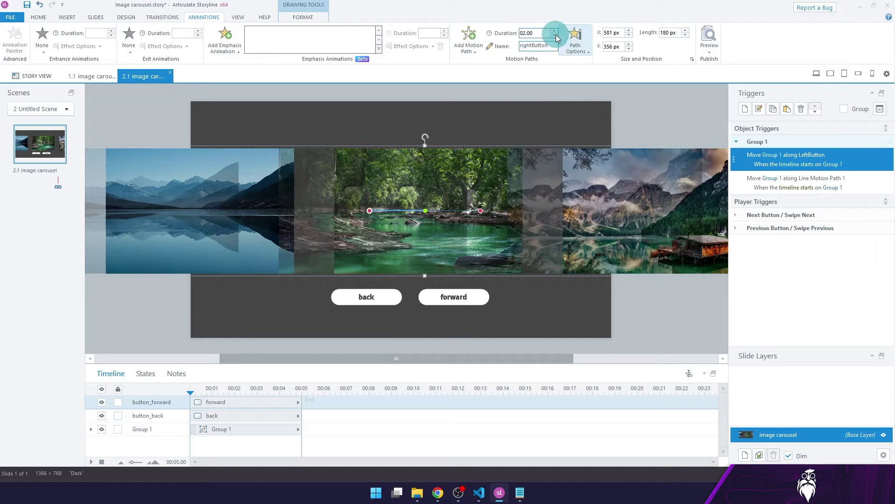
left_click(575, 47)
left_click(647, 192)
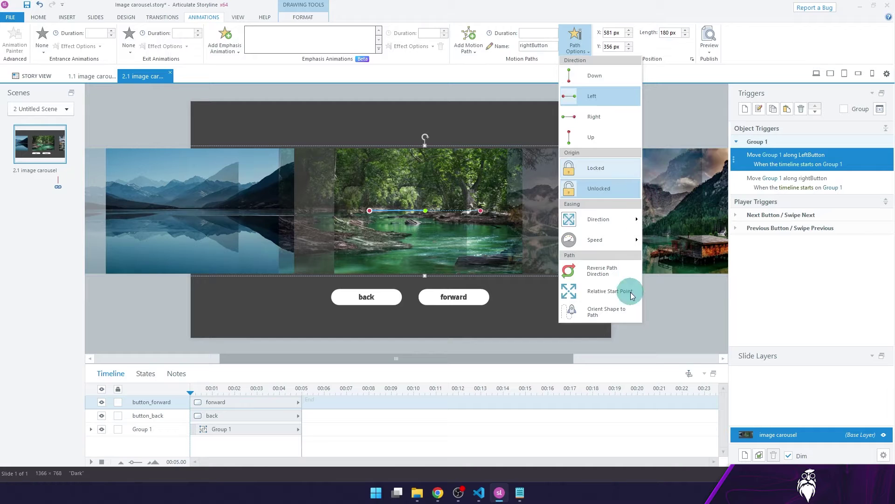
left_click(627, 292)
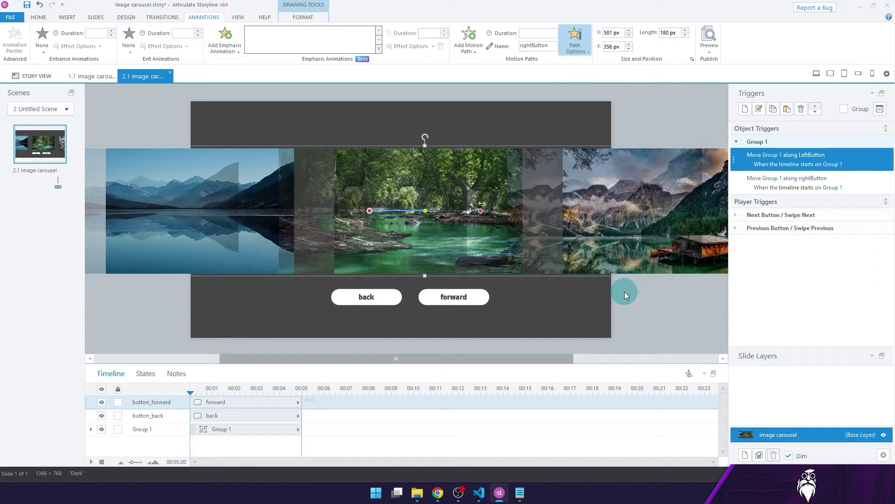
key("ctrl+z")
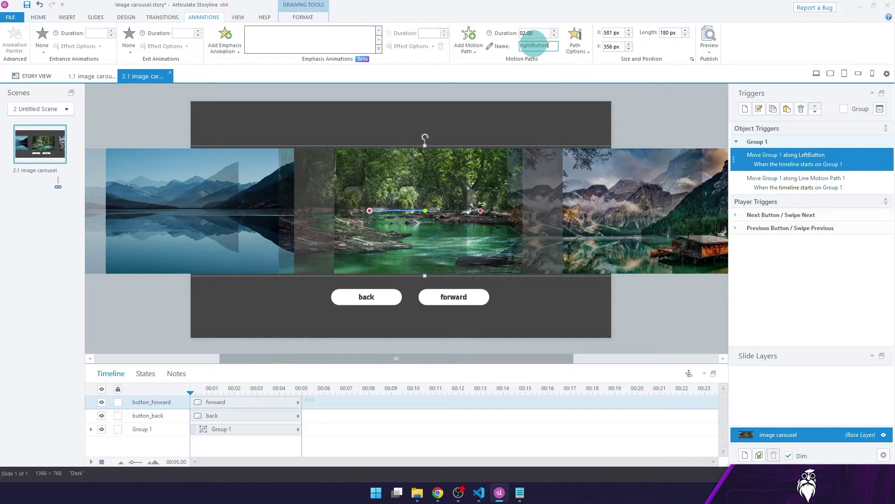
Set the rightButton trigger to fire when the user clicks button_forward.
right_click(867, 200)
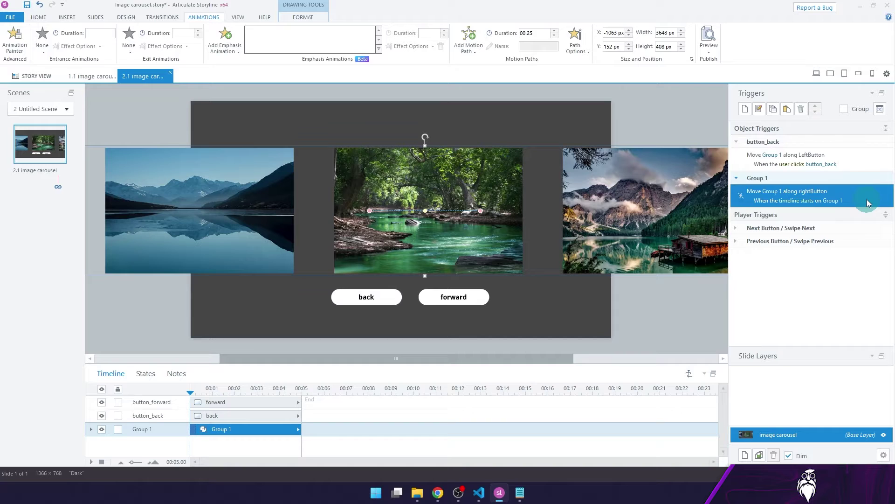
left_click(873, 202)
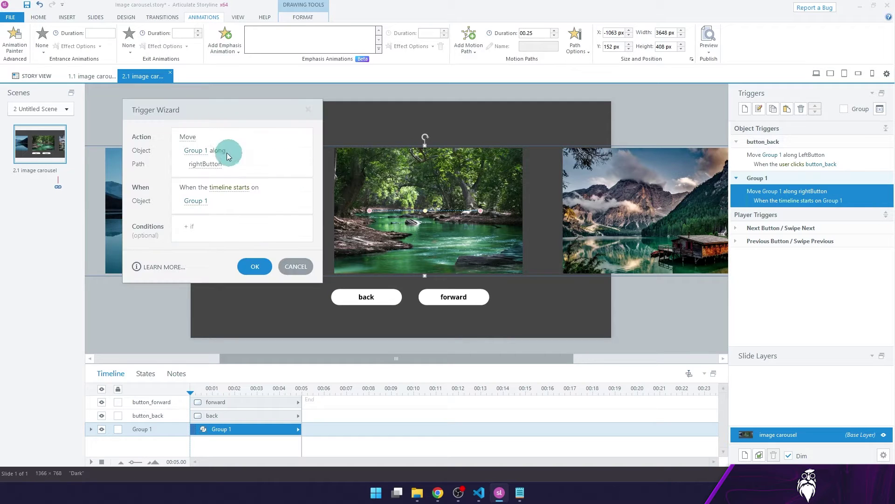
left_click(233, 188)
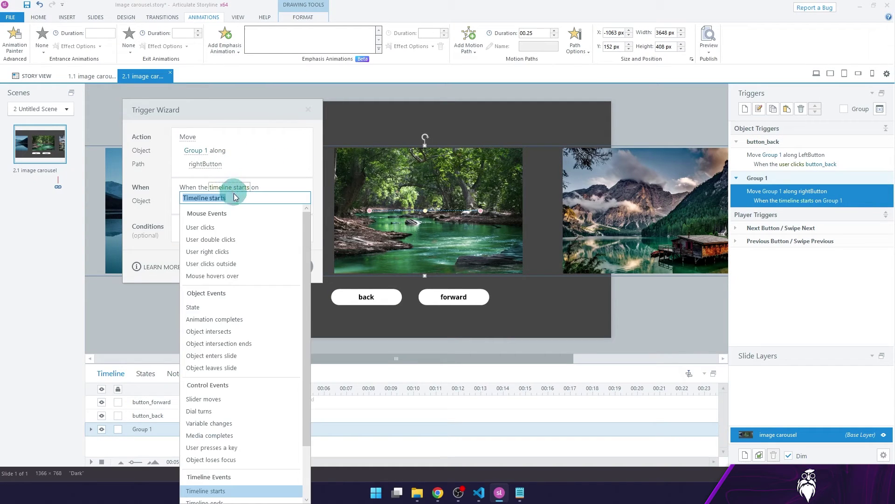
left_click(240, 225)
left_click(206, 226)
left_click(200, 206)
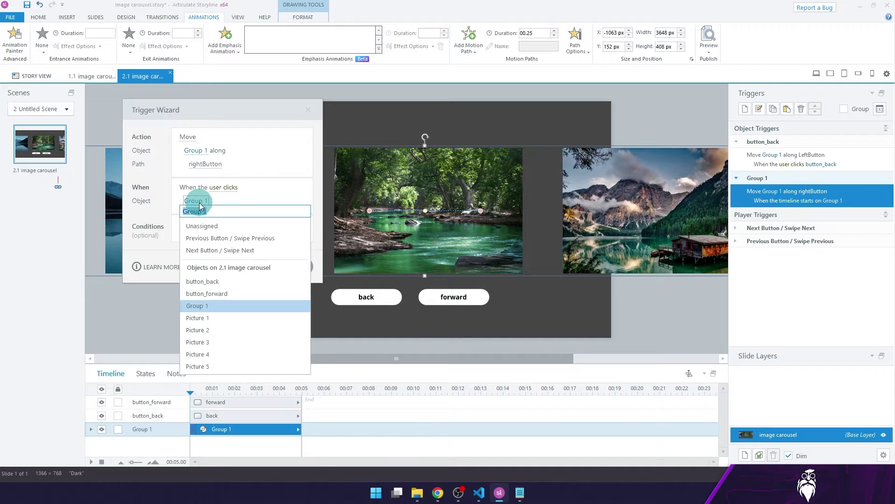
left_click(267, 292)
left_click(292, 229)
left_click(315, 213)
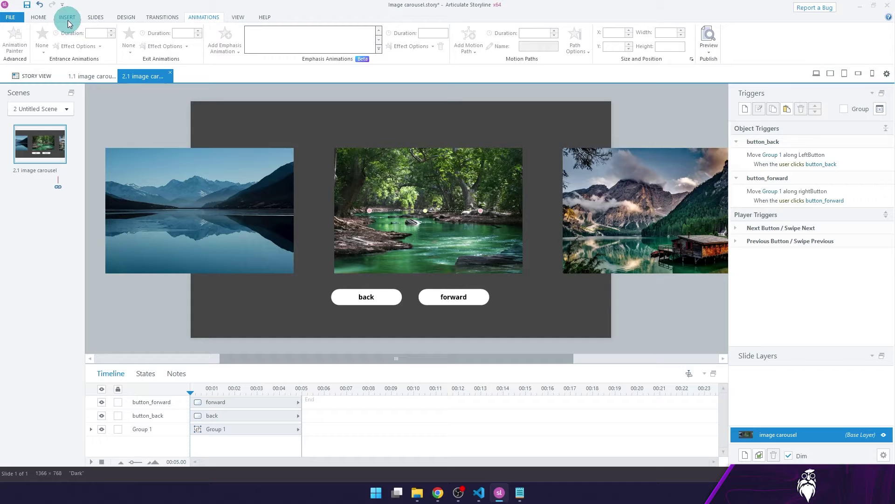
Draw tall rectangles at the slide's left and right edges.
left_click(67, 17)
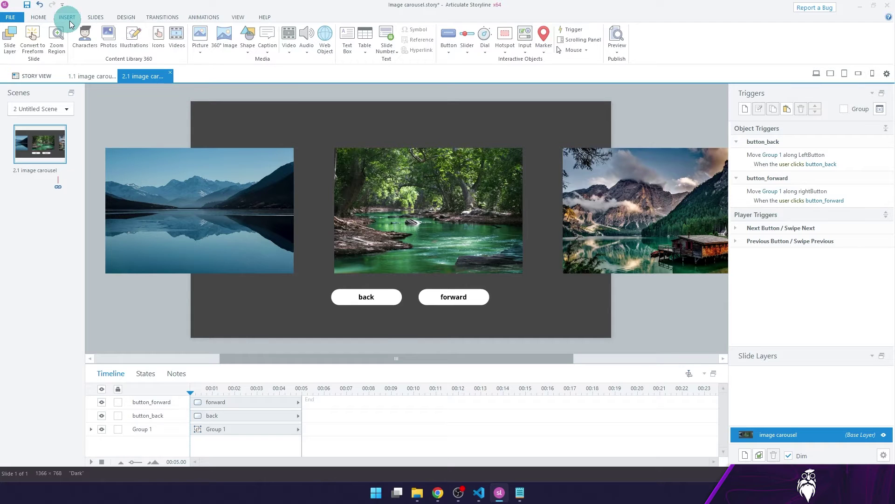
left_click(248, 40)
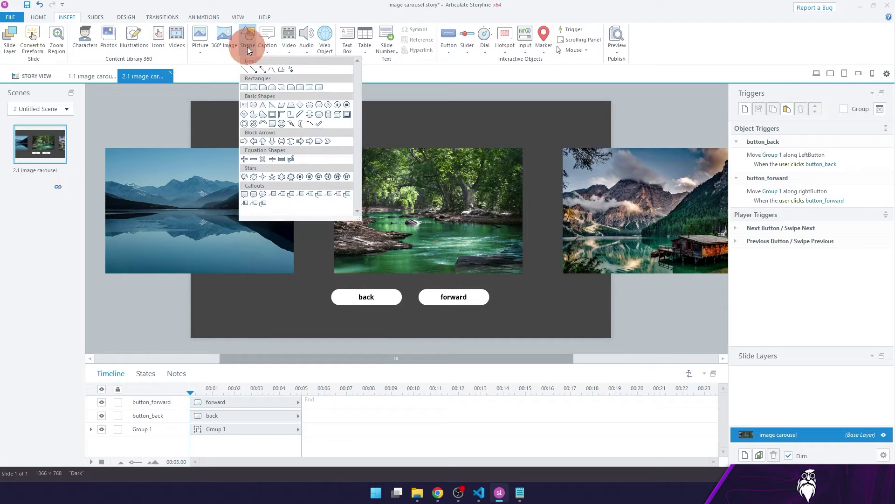
left_click(244, 87)
mouse_move(190, 131)
left_mouse_down()
mouse_move(224, 293)
mouse_move(216, 304)
mouse_move(205, 285)
mouse_move(600, 286)
left_mouse_up()
left_click(169, 319)
Rename the bars left Edge and right Edge, then draw a thin teal bar above the pictures.
double_click(176, 416)
type("lef")
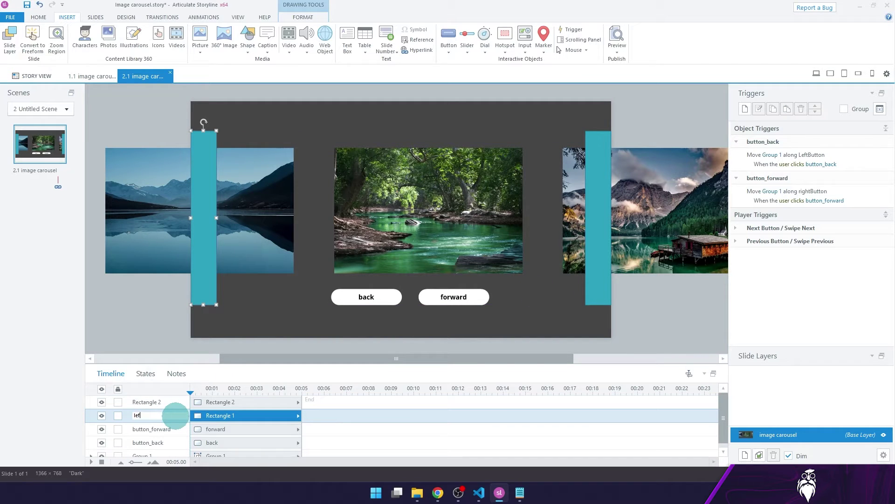
type("t Edge")
key("Tab")
type("right Edge")
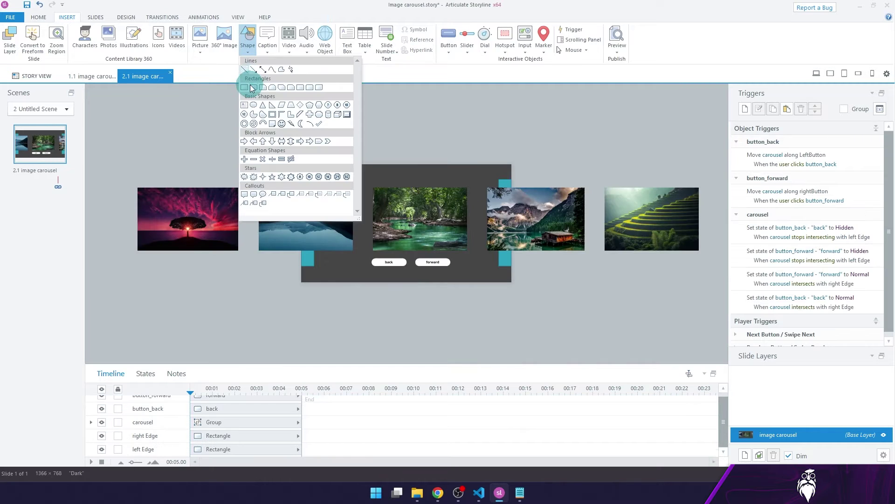
left_click(210, 121)
left_click_drag(136, 179, 698, 185)
key("ctrl+z")
left_click(232, 205)
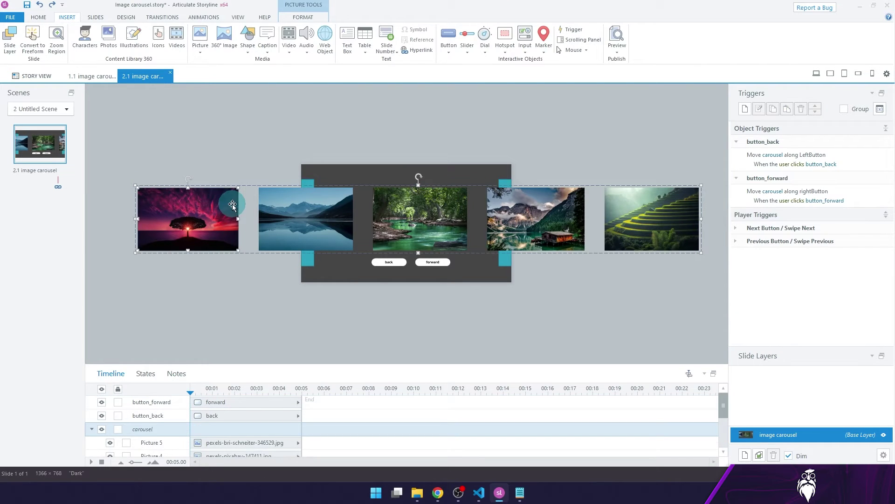
key("ctrl+y")
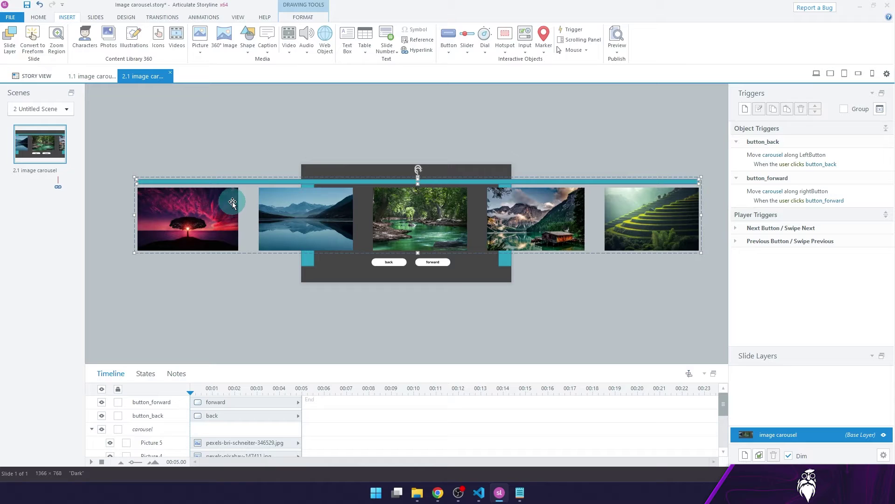
left_click(234, 153)
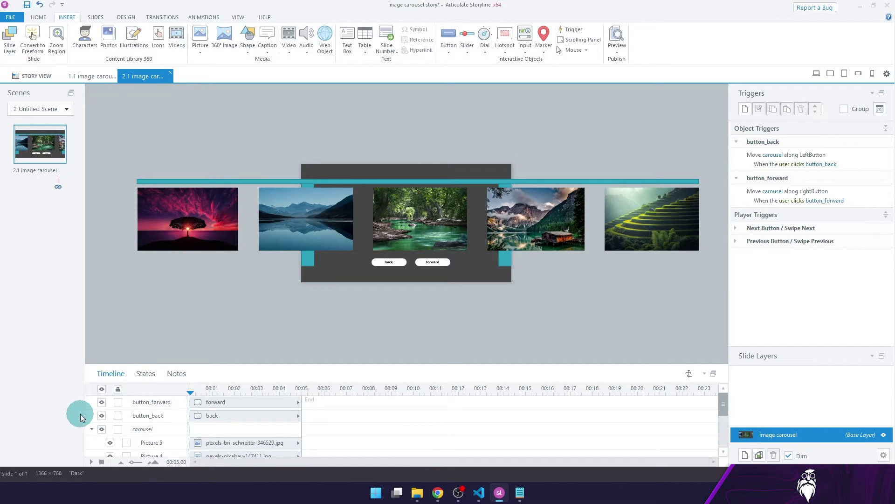
left_click(92, 432)
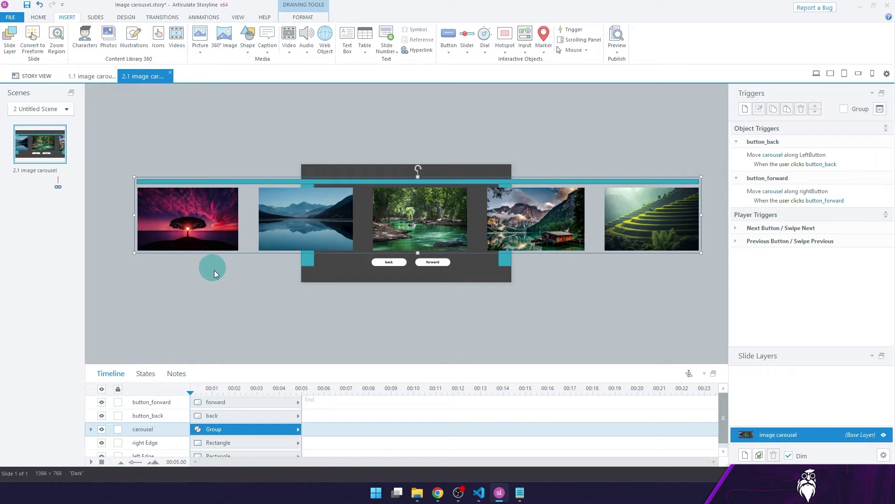
left_click(101, 430)
left_click(101, 430)
left_click(618, 50)
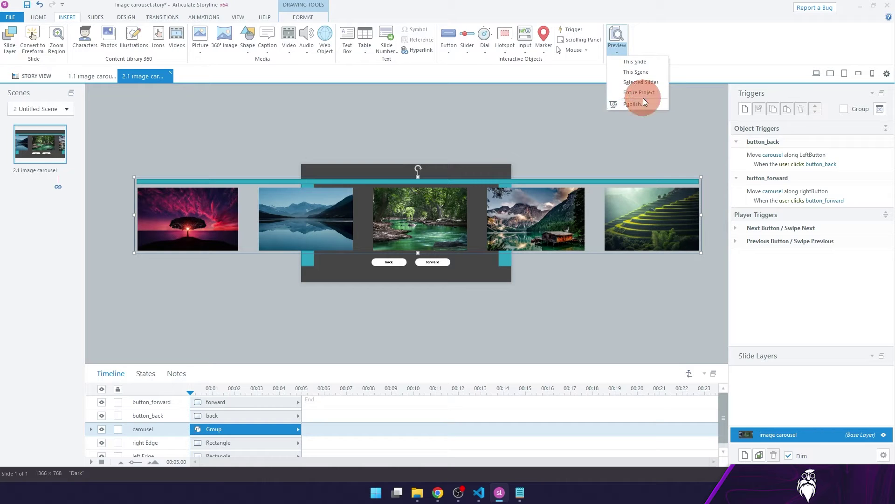
left_click(583, 318)
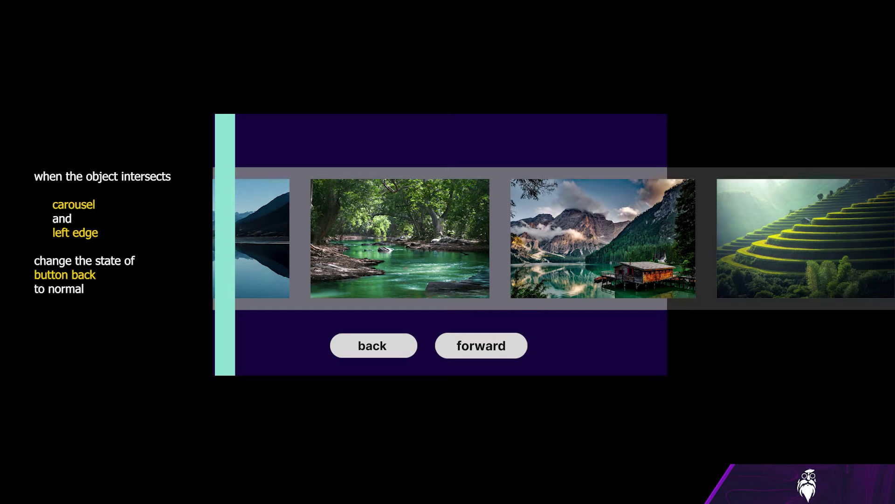
Test the published carousel: slide back to the sunset picture, then forward to the forest picture.
left_click(664, 390)
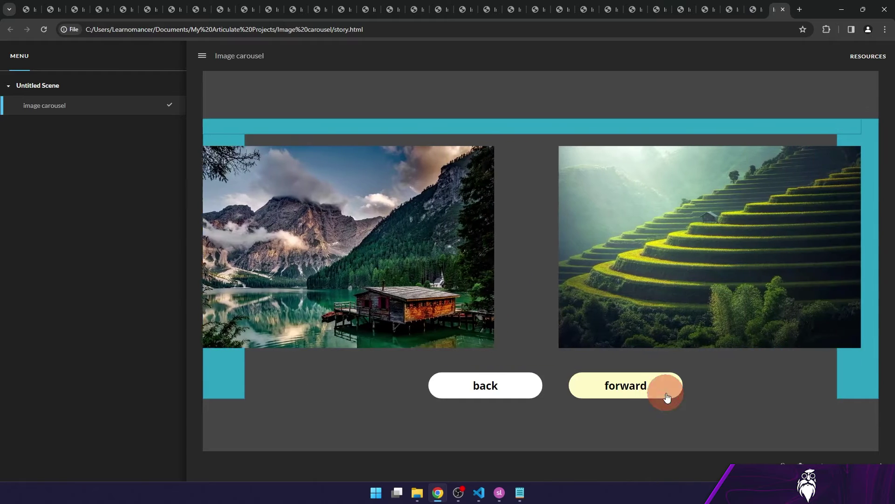
left_click(522, 396)
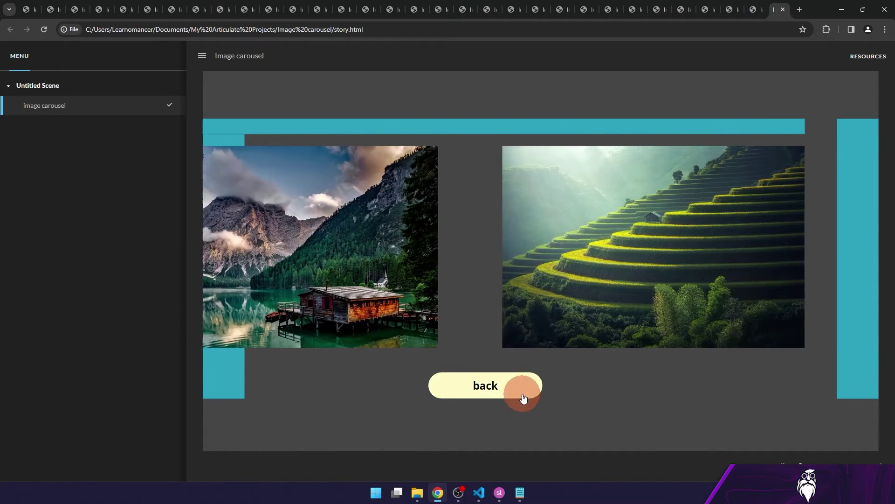
left_click(524, 397)
left_click(525, 397)
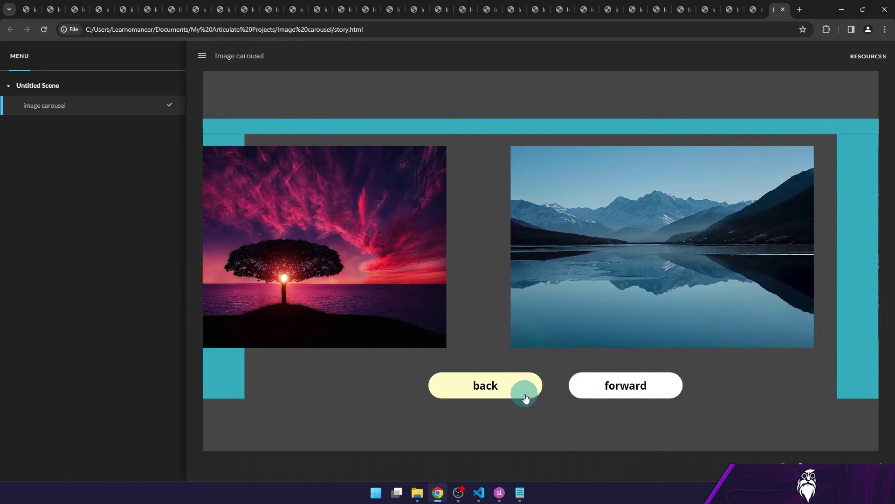
left_click(655, 392)
left_click(652, 387)
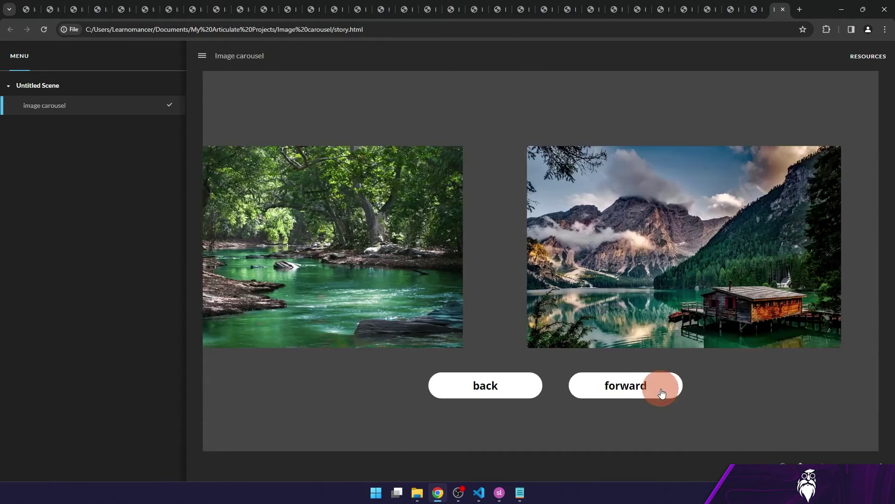